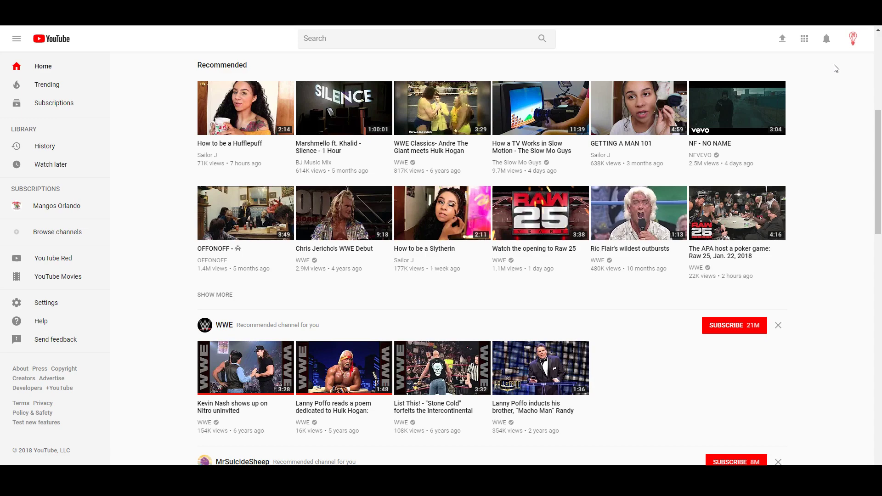
# Step: Open Creator Studio from the YouTube account avatar menu to reach the live streaming dashboard
pyautogui.click(853, 39)
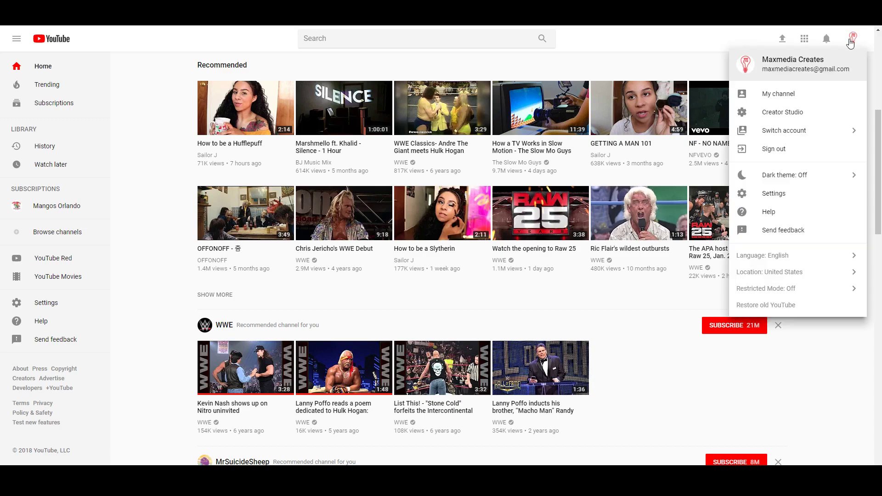
pyautogui.click(792, 115)
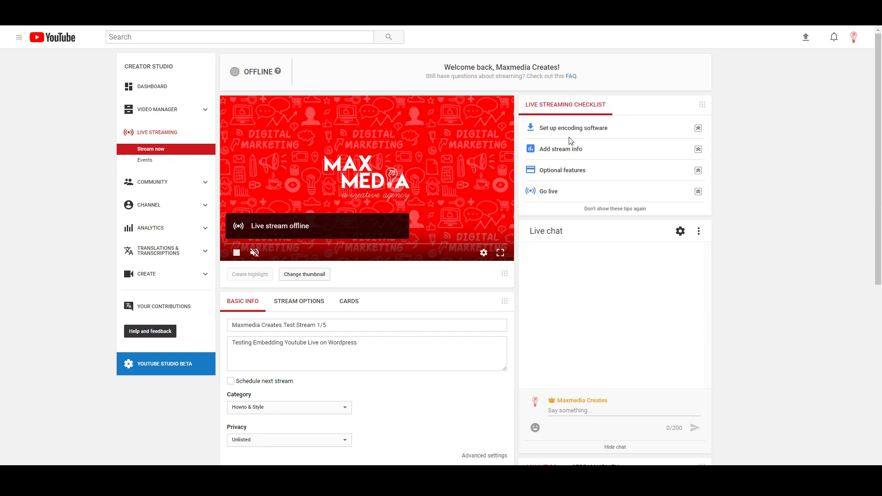
pyautogui.scroll(-2, 757, 280)
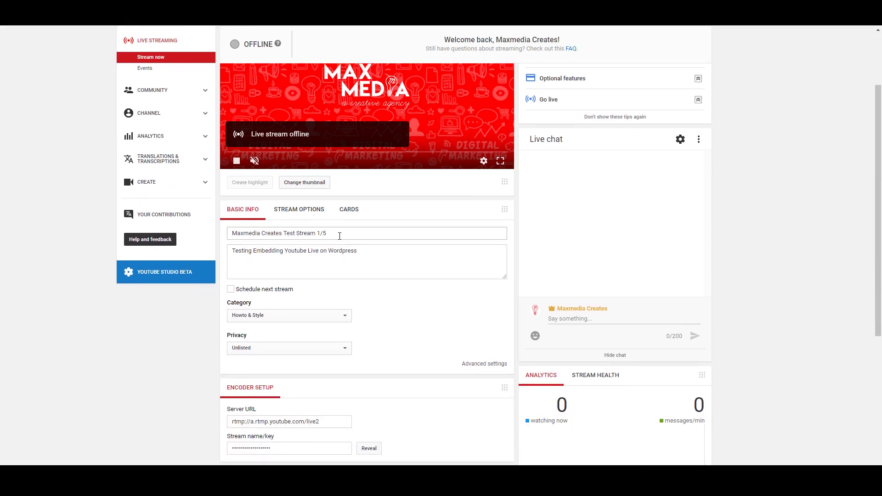
pyautogui.moveTo(232, 234); pyautogui.dragTo(326, 234)
pyautogui.moveTo(368, 251); pyautogui.dragTo(243, 250)
pyautogui.scroll(-2, 387, 253)
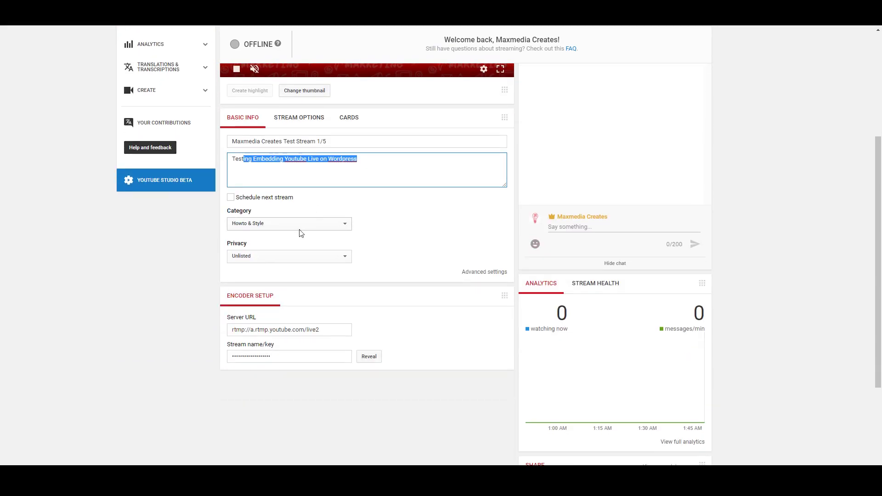
pyautogui.click(230, 198)
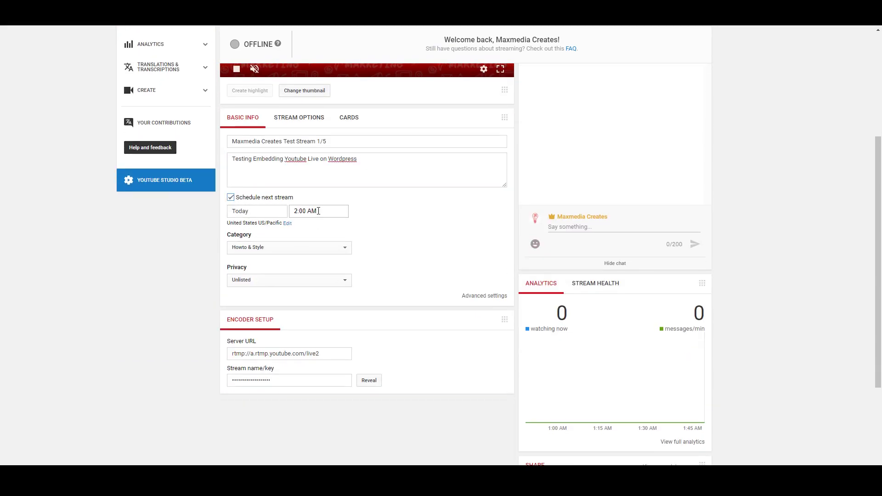
pyautogui.click(231, 198)
pyautogui.scroll(-1, 410, 218)
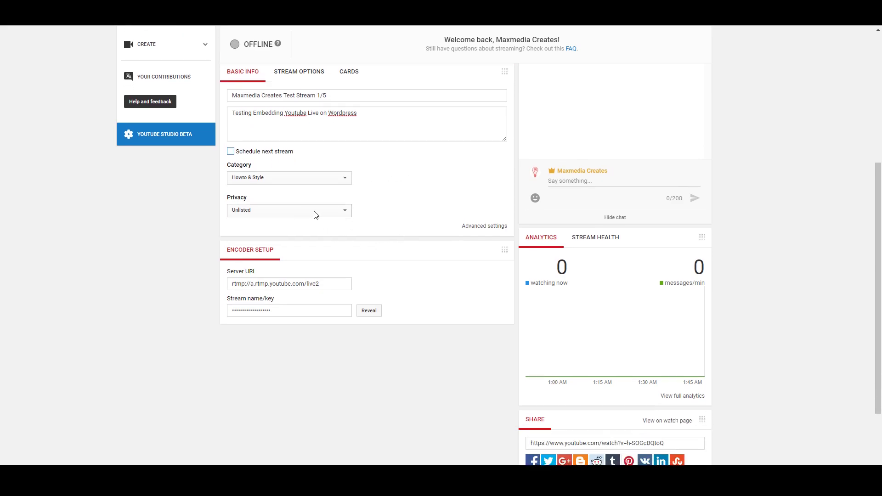
pyautogui.click(315, 213)
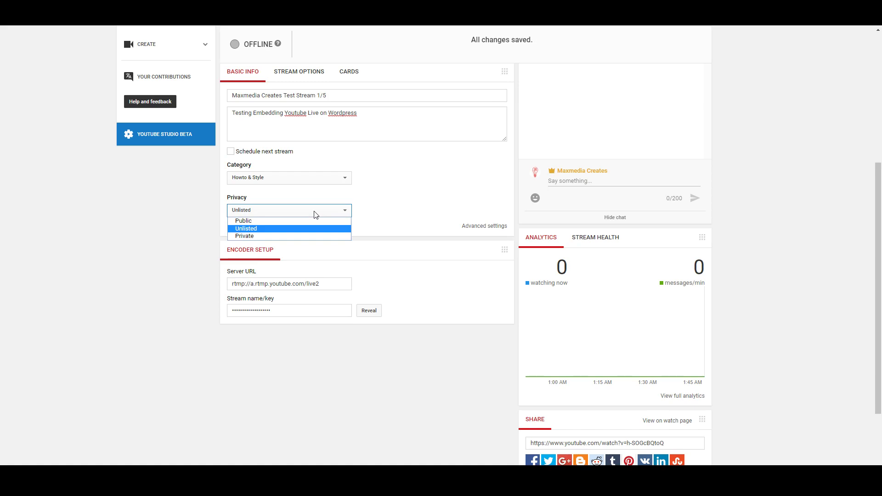
pyautogui.click(303, 210)
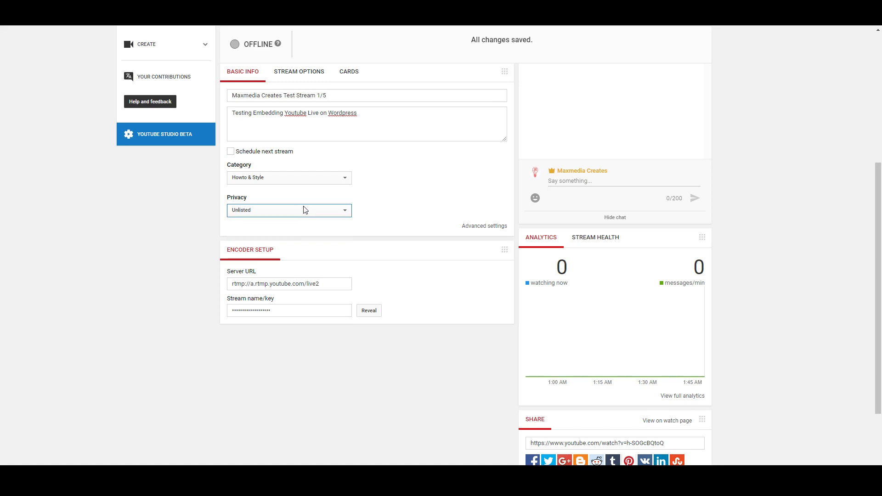
pyautogui.click(305, 209)
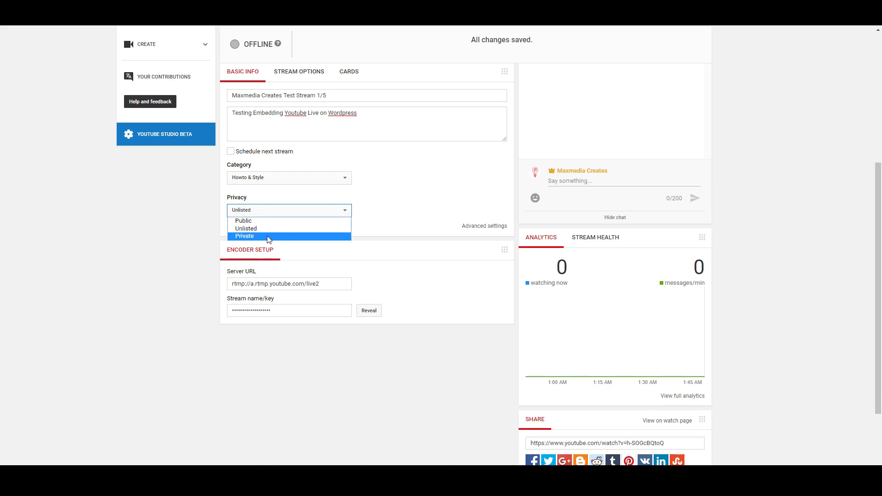
pyautogui.click(283, 211)
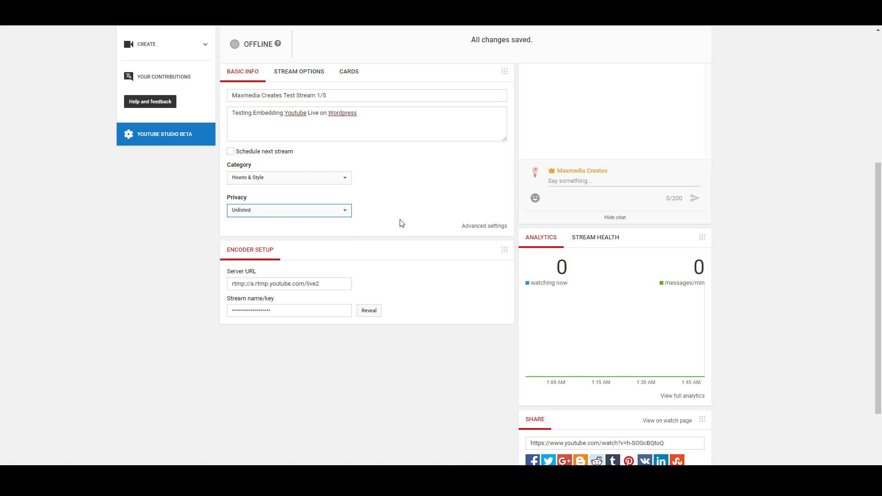
pyautogui.scroll(-1, 398, 226)
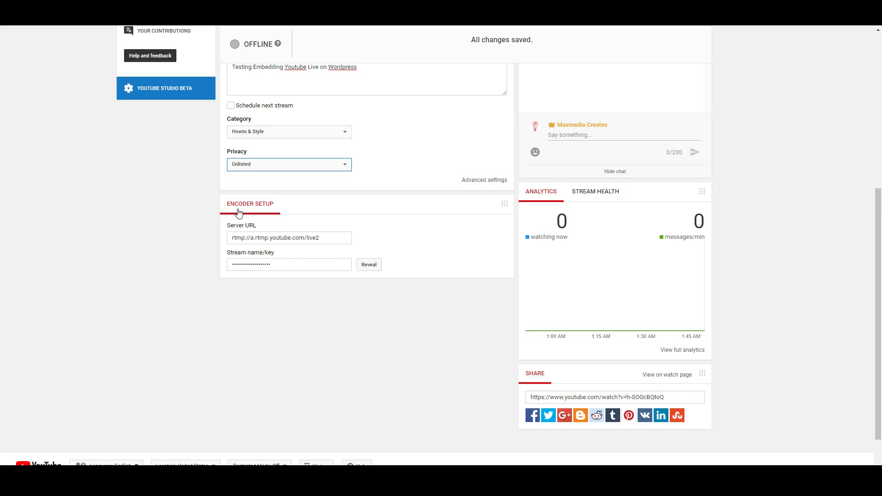
# Step: Scroll down to the Share panel and select the stream's watch-page link
pyautogui.scroll(-1, 341, 282)
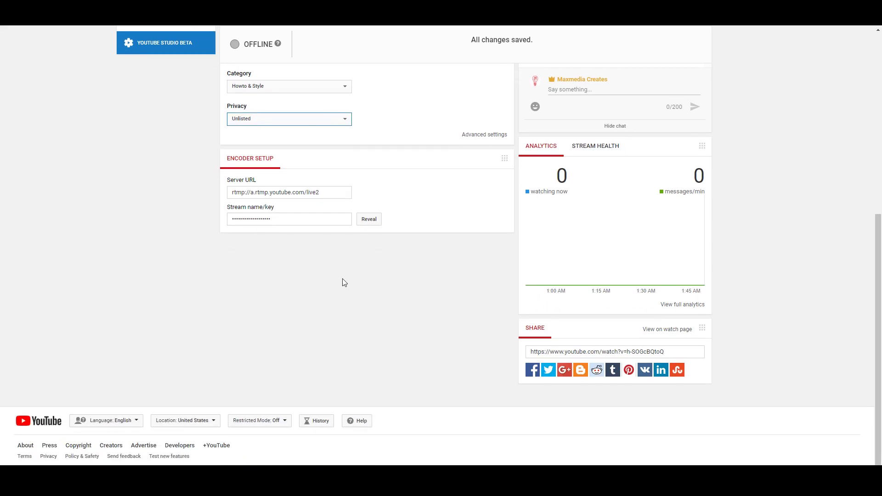
pyautogui.scroll(2, 408, 321)
pyautogui.scroll(-2, 437, 322)
pyautogui.click(629, 353)
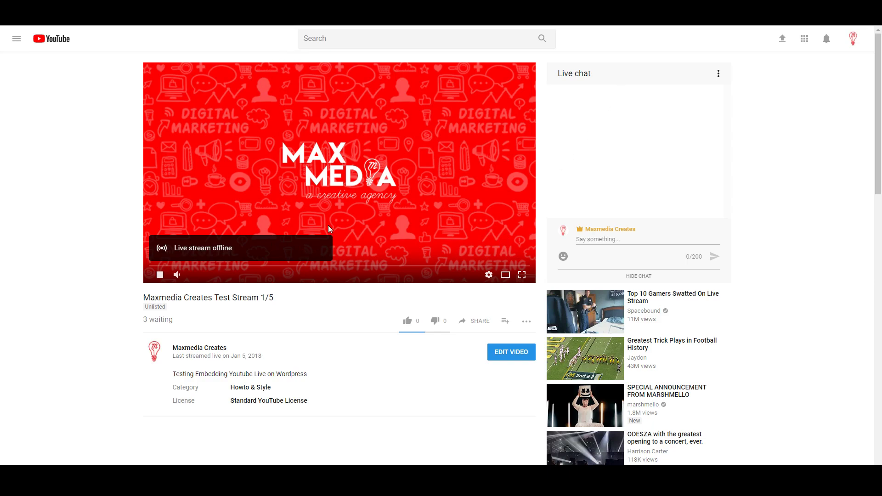
# Step: Check the live stream's share options, find embedding disabled, and close them
pyautogui.click(474, 325)
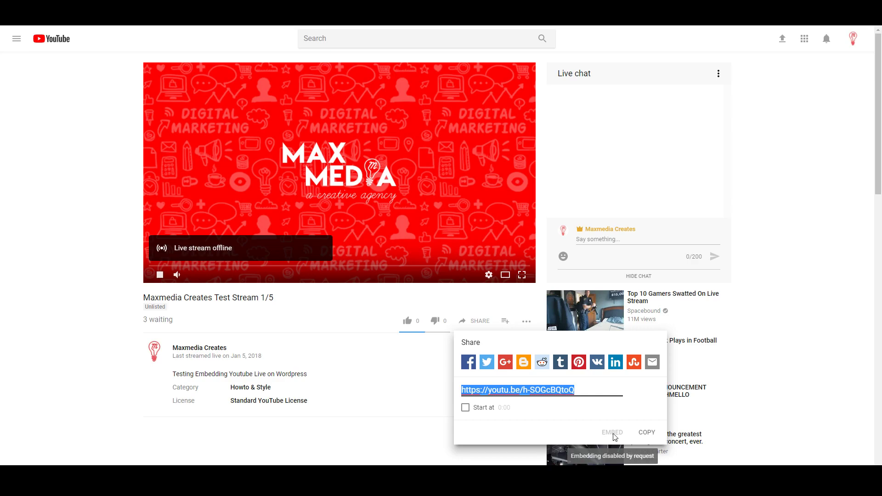
pyautogui.click(358, 396)
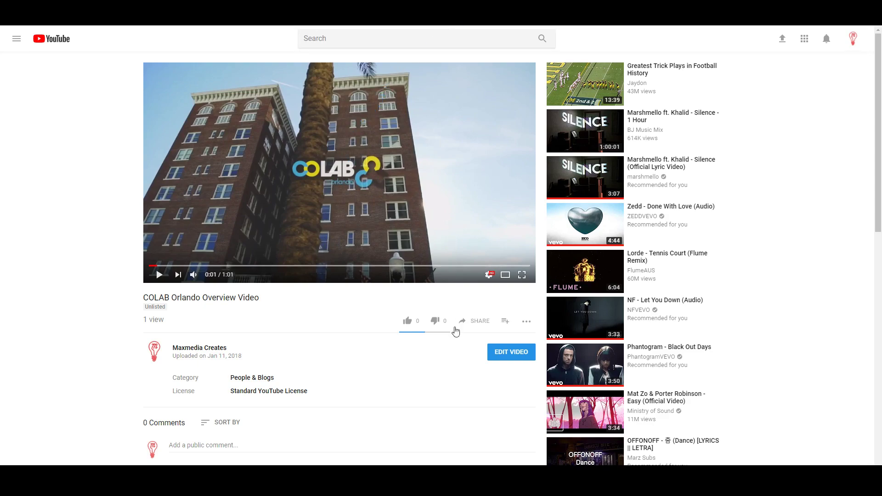
# Step: Copy the COLAB Orlando Overview Video's iframe code from its Share > Embed box
pyautogui.click(480, 322)
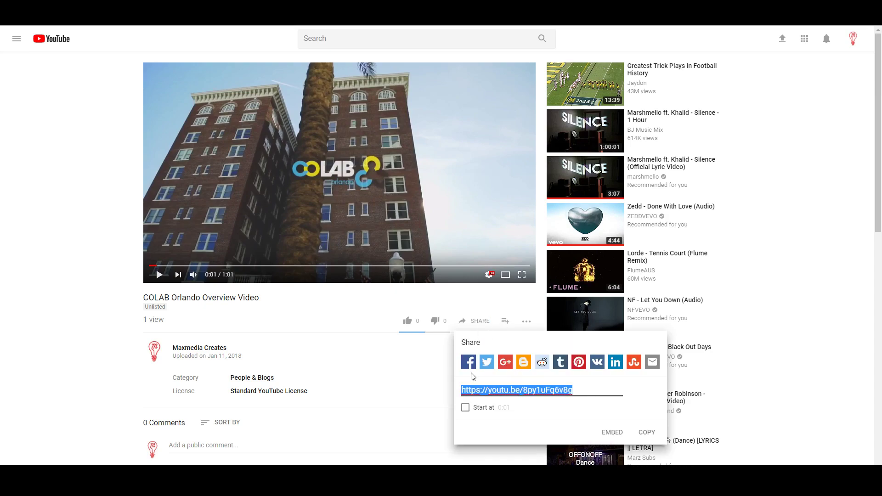
pyautogui.click(614, 434)
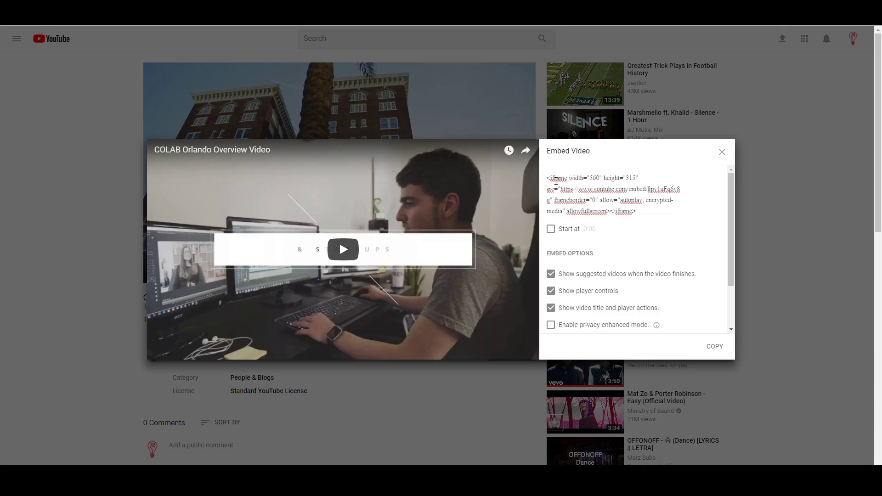
pyautogui.click(588, 184)
pyautogui.rightClick(599, 184)
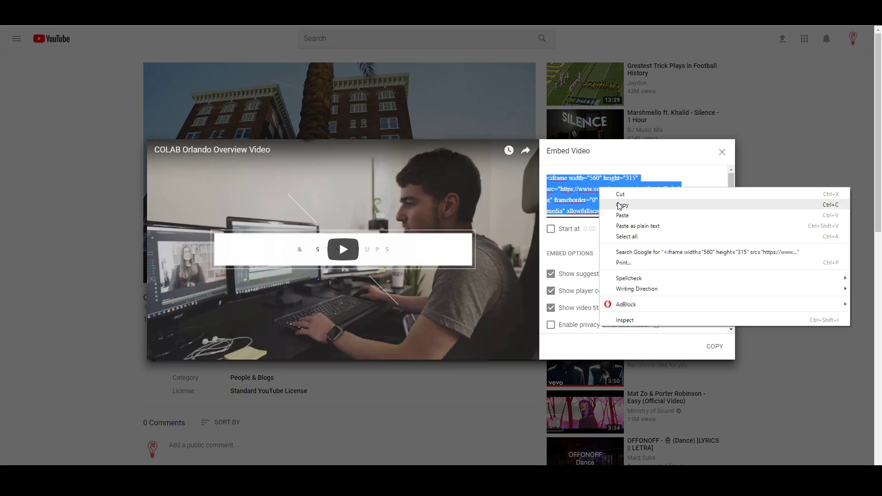
pyautogui.click(623, 202)
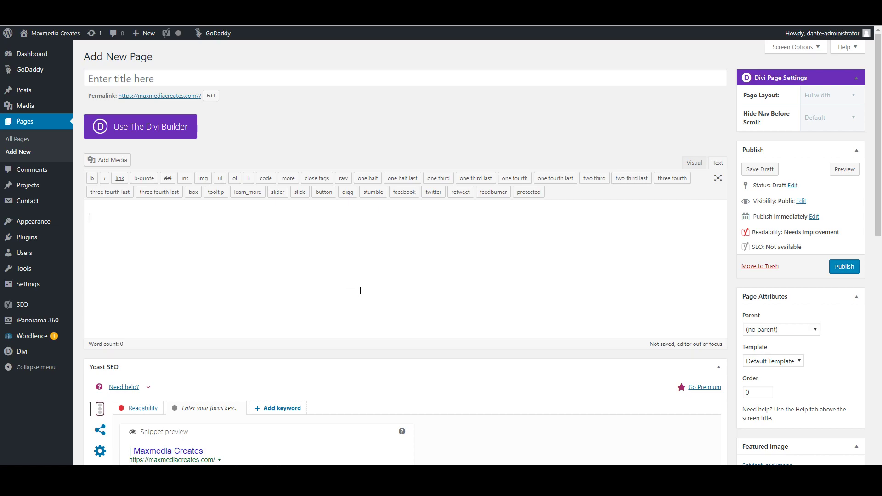
# Step: Paste the COLAB iframe code into the new page's Text editor and preview it
pyautogui.hotkey('ctrl', 'v')
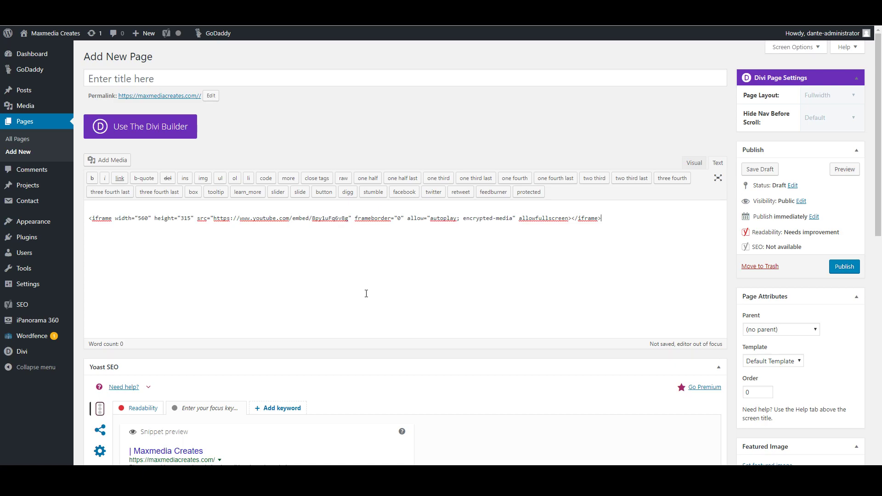
pyautogui.click(844, 170)
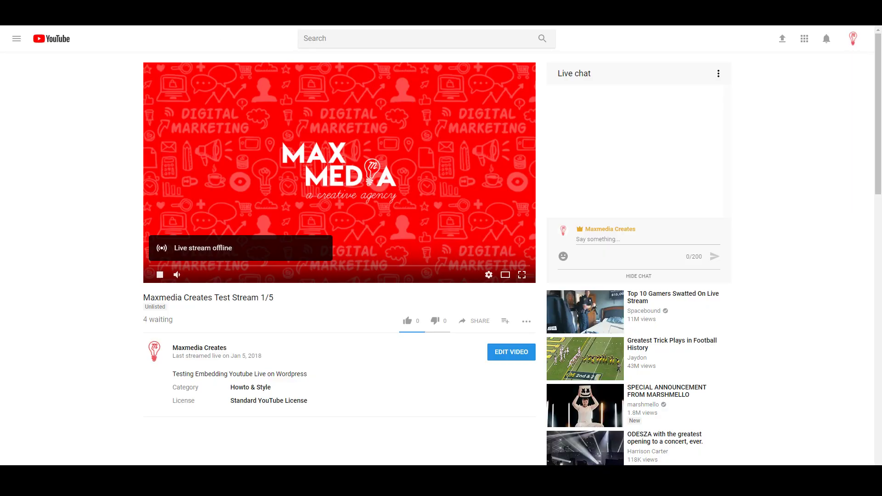
pyautogui.scroll(-2, 359, 222)
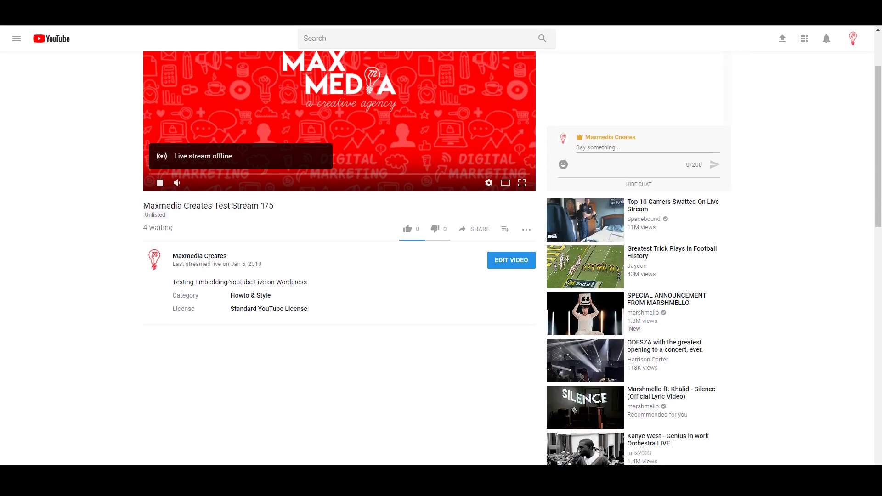
pyautogui.rightClick(213, 20)
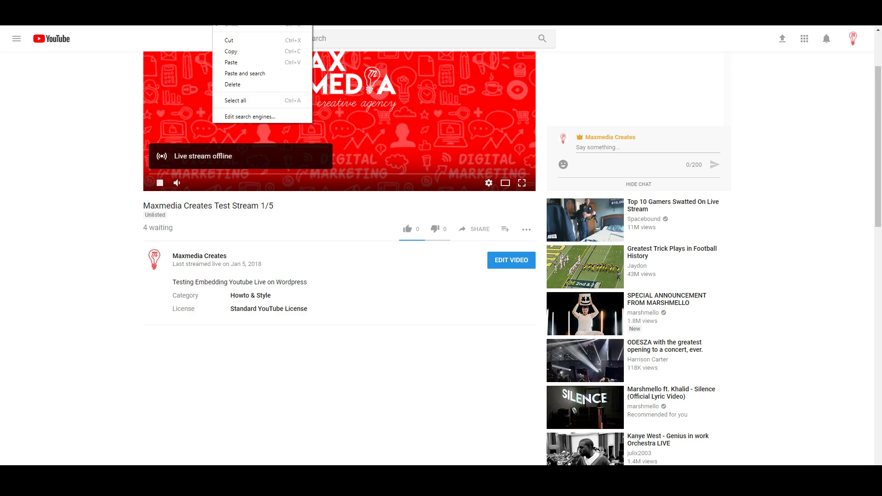
pyautogui.click(236, 54)
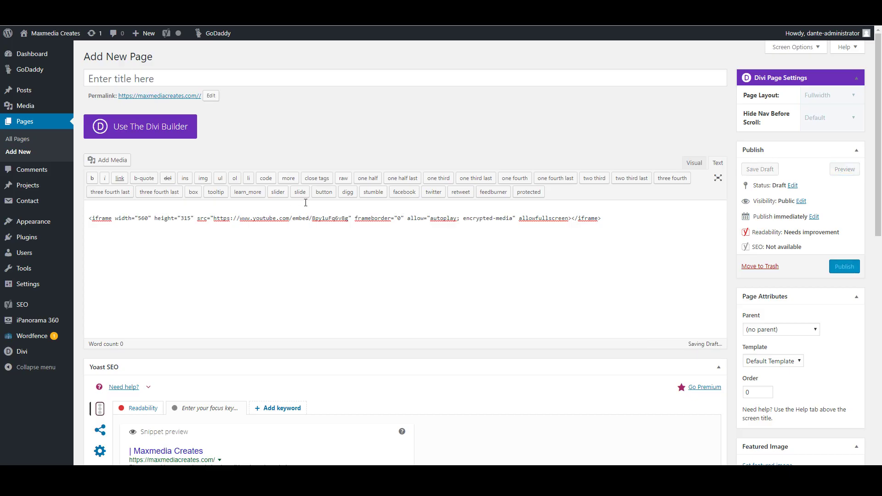
# Step: Replace video ID 8py1uFq6v8g with the stream's h-SOGcBQtoQ and preview the page
pyautogui.moveTo(351, 219); pyautogui.dragTo(312, 219)
pyautogui.hotkey('ctrl', 'v')
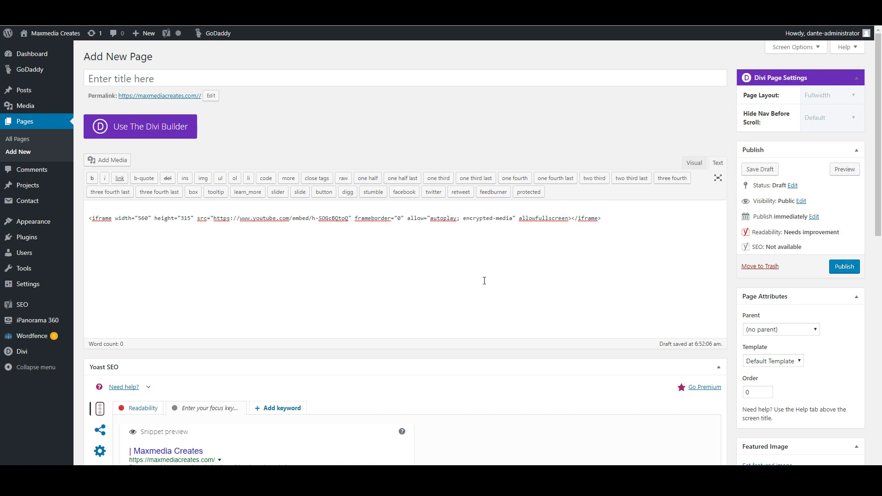
pyautogui.click(845, 169)
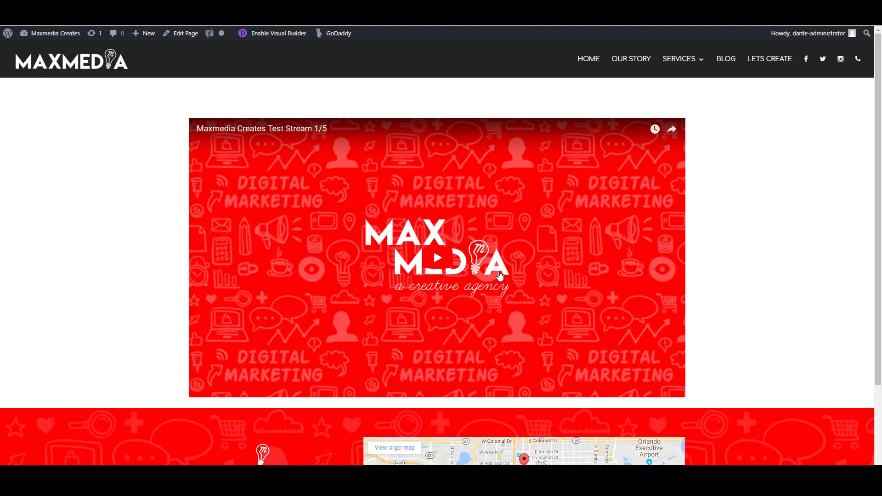
# Step: Play the embedded 'Maxmedia Creates Test Stream 1/5' in the page preview
pyautogui.click(427, 271)
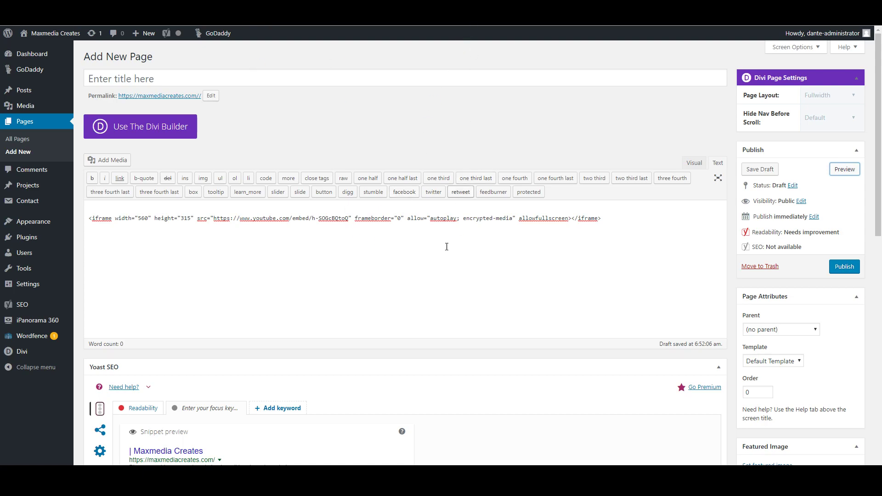
pyautogui.moveTo(602, 219); pyautogui.dragTo(349, 218)
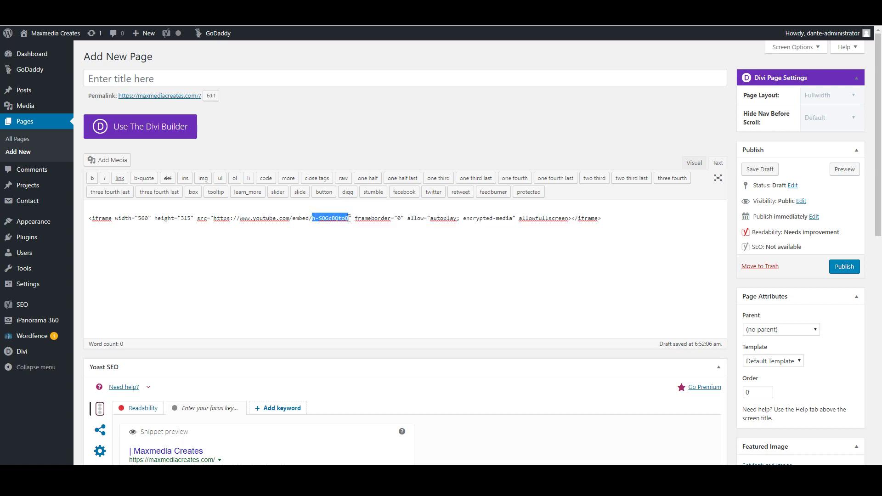
pyautogui.click(622, 223)
# Step: Paste the live_chat iframe below the video and highlight its embed_domain=maxmediacreates.com parameter
pyautogui.hotkey('ctrl', 'v')
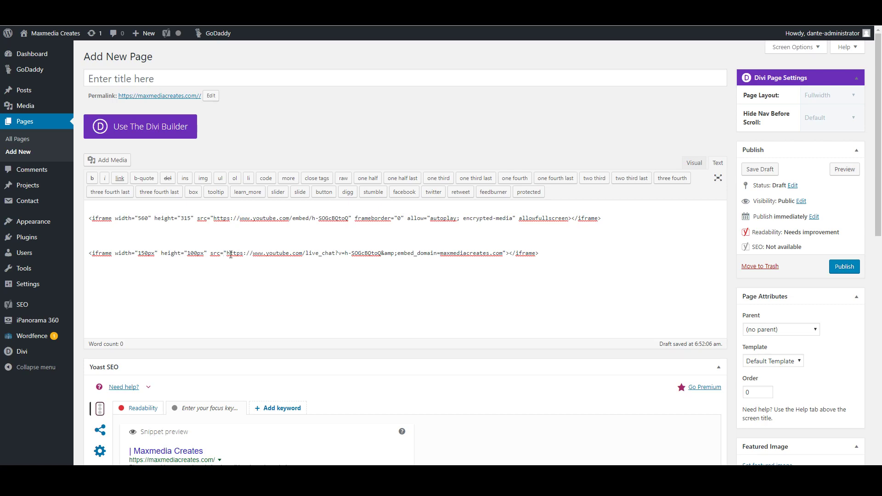
pyautogui.moveTo(226, 254); pyautogui.dragTo(385, 254)
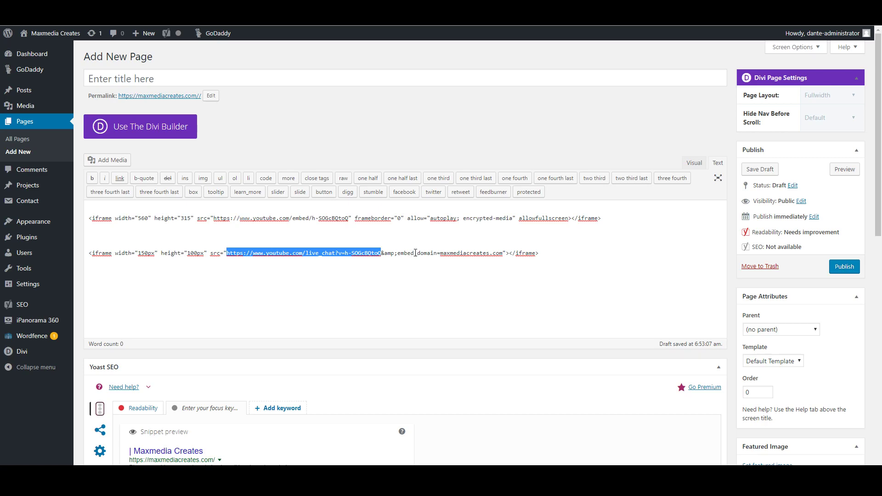
pyautogui.moveTo(398, 254); pyautogui.dragTo(503, 255)
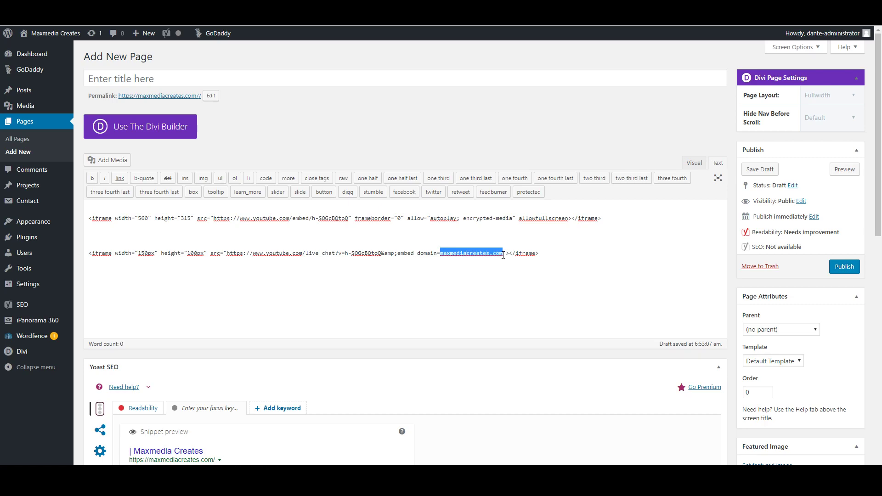
pyautogui.moveTo(503, 255); pyautogui.dragTo(442, 248)
pyautogui.moveTo(398, 252); pyautogui.dragTo(503, 255)
pyautogui.click(401, 254)
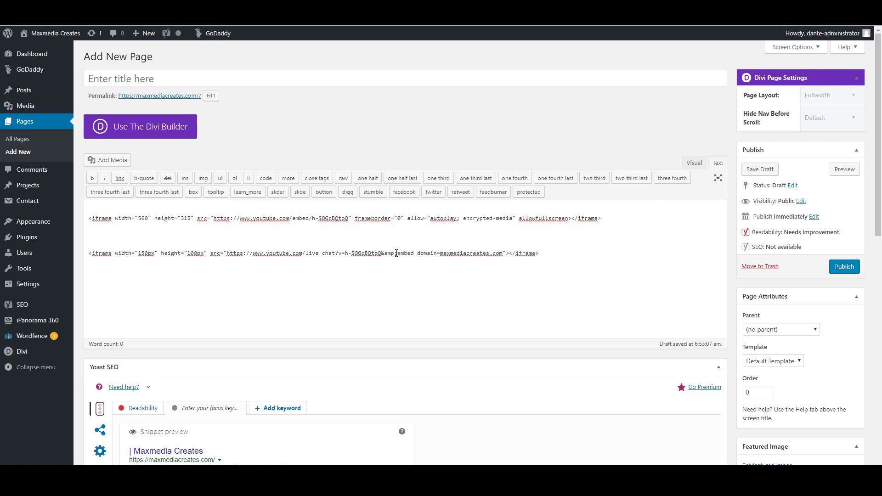
pyautogui.moveTo(398, 253); pyautogui.dragTo(505, 253)
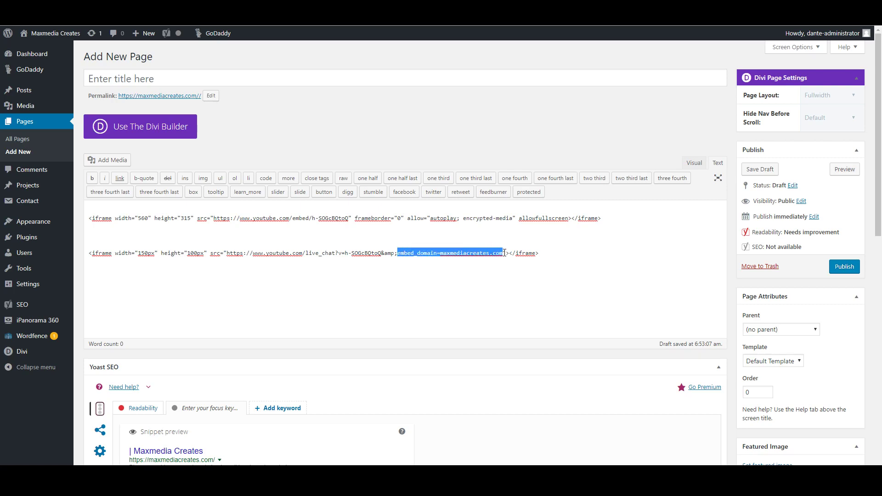
pyautogui.click(399, 255)
pyautogui.moveTo(398, 253); pyautogui.dragTo(502, 253)
# Step: Preview the page with both iframes and send a 'Test' message in the stream's chat
pyautogui.click(618, 262)
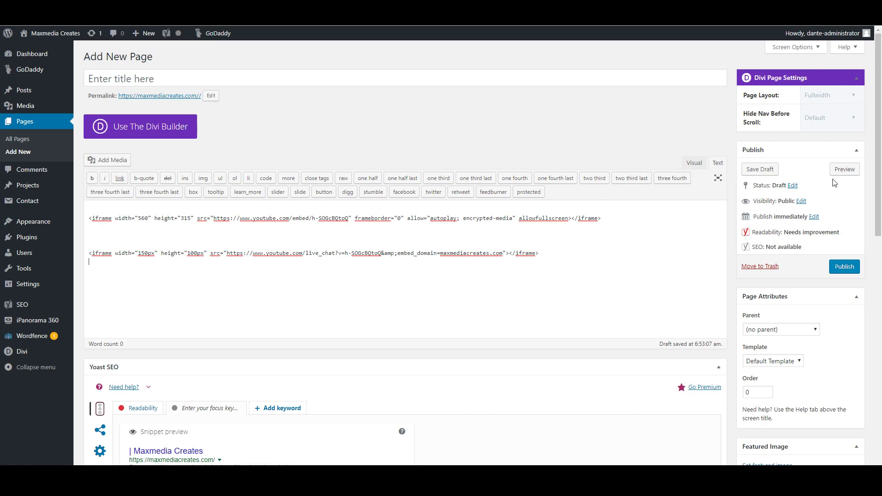
pyautogui.click(841, 174)
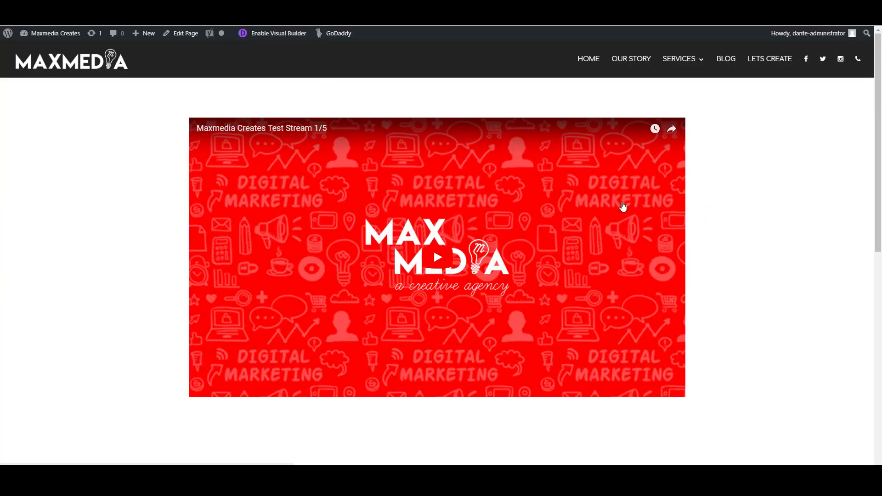
pyautogui.scroll(-5, 442, 164)
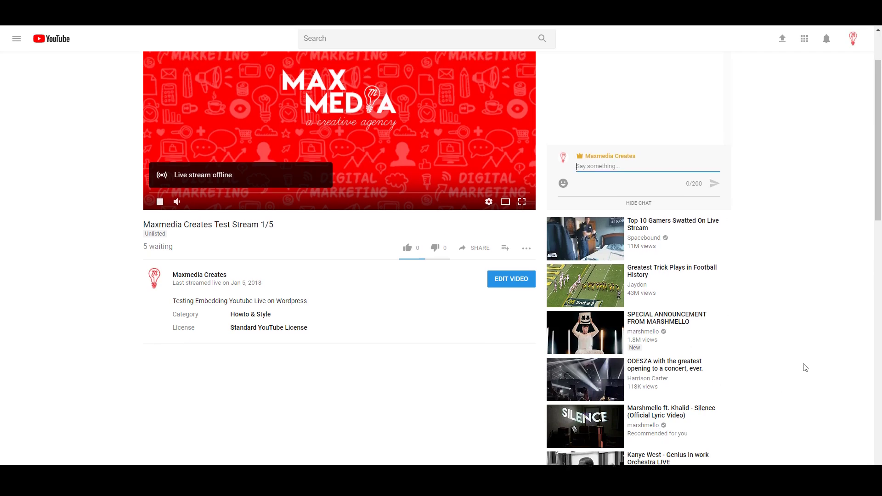
pyautogui.write('Test')
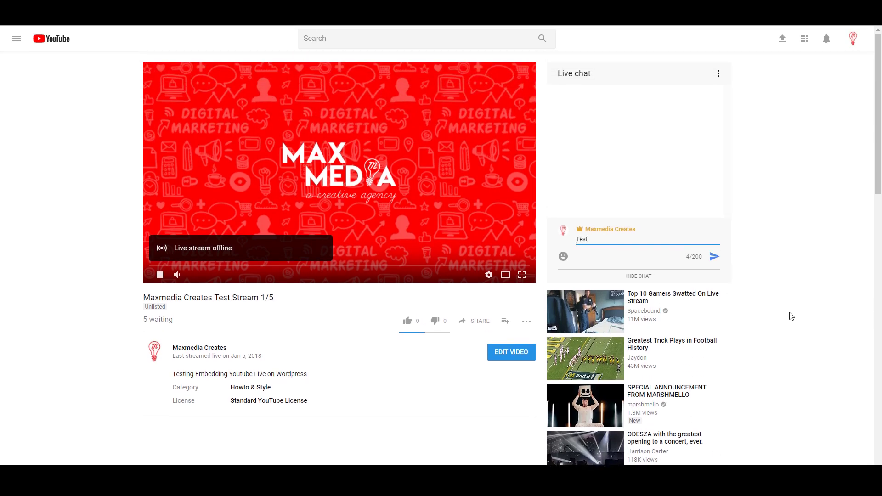
pyautogui.press('Return')
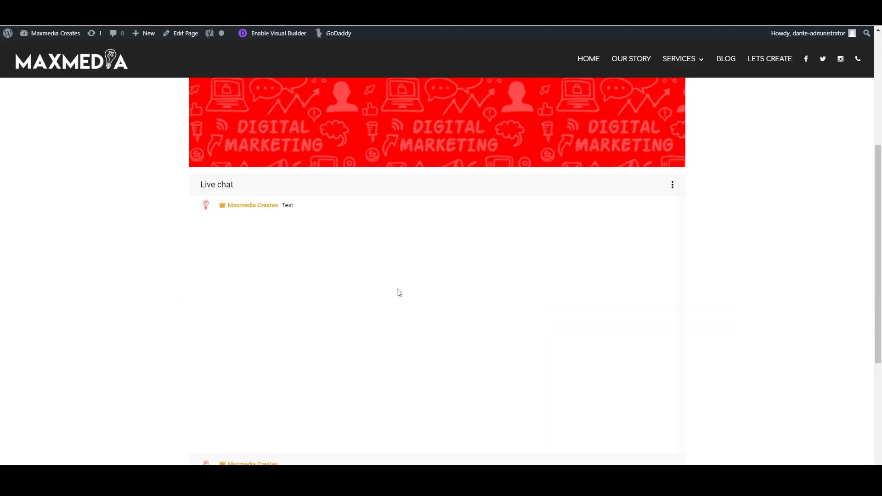
# Step: Send a 'Test 2' message from the chat embedded in the page preview
pyautogui.moveTo(294, 205)
pyautogui.mouseDown()
pyautogui.moveTo(223, 202)
pyautogui.moveTo(286, 208)
pyautogui.mouseUp()
pyautogui.click(361, 231)
pyautogui.scroll(-2, 737, 285)
pyautogui.click(271, 366)
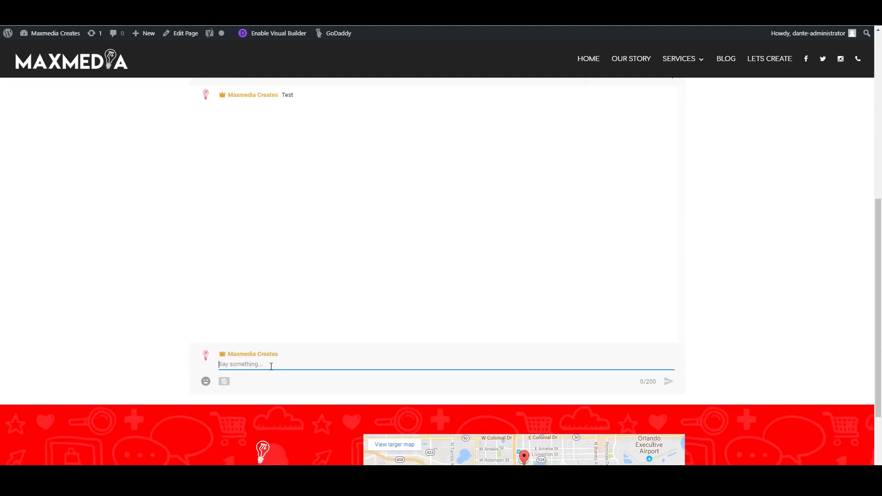
pyautogui.write('Test 2')
pyautogui.press('Return')
# Step: Check the YouTube stream page, then return to the editor and select both iframe lines
pyautogui.hotkey('ctrl', 'Tab')
pyautogui.hotkey('ctrl', 'Tab')
pyautogui.scroll(5, 158, 309)
pyautogui.scroll(2, 155, 308)
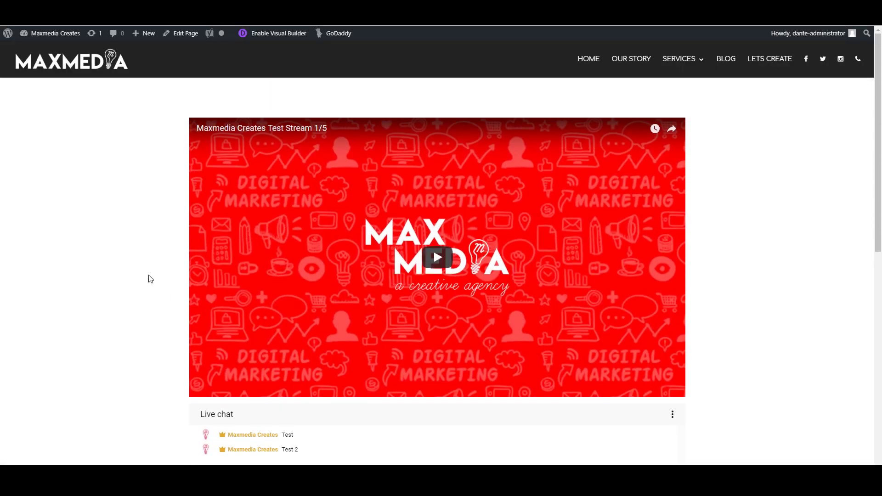
pyautogui.hotkey('ctrl', 'Tab')
pyautogui.moveTo(565, 254); pyautogui.dragTo(89, 213)
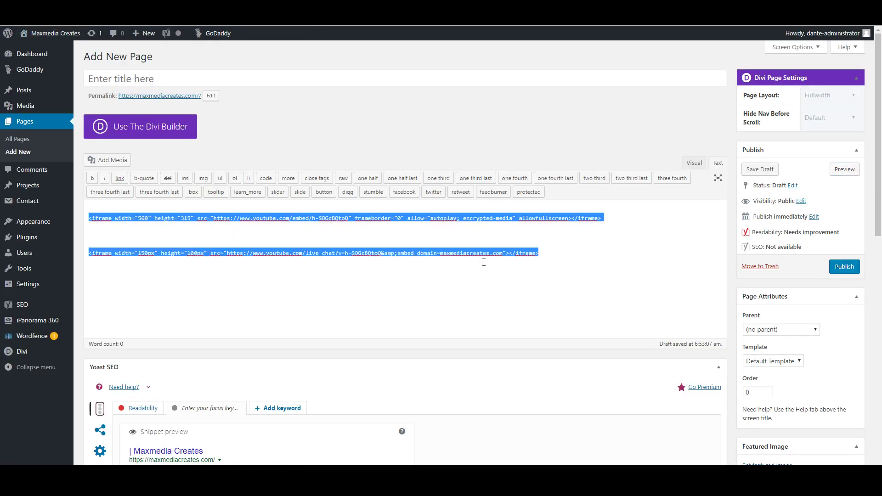
pyautogui.click(560, 251)
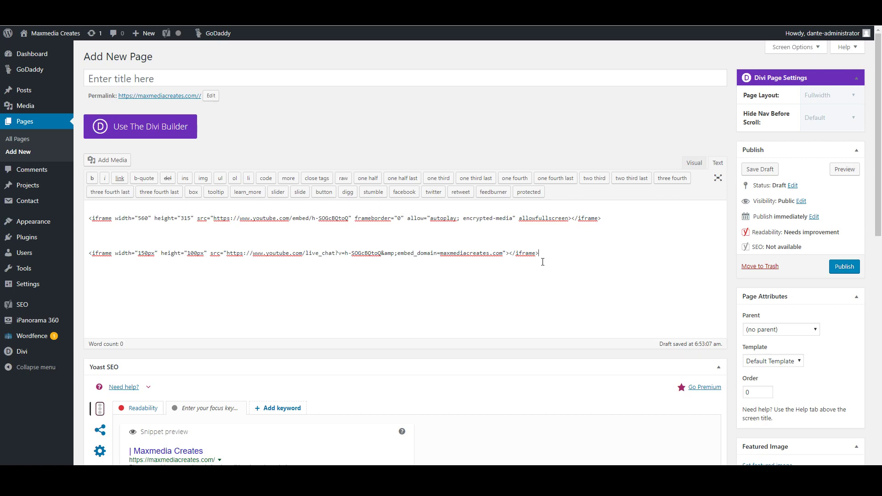
pyautogui.moveTo(540, 253); pyautogui.dragTo(86, 253)
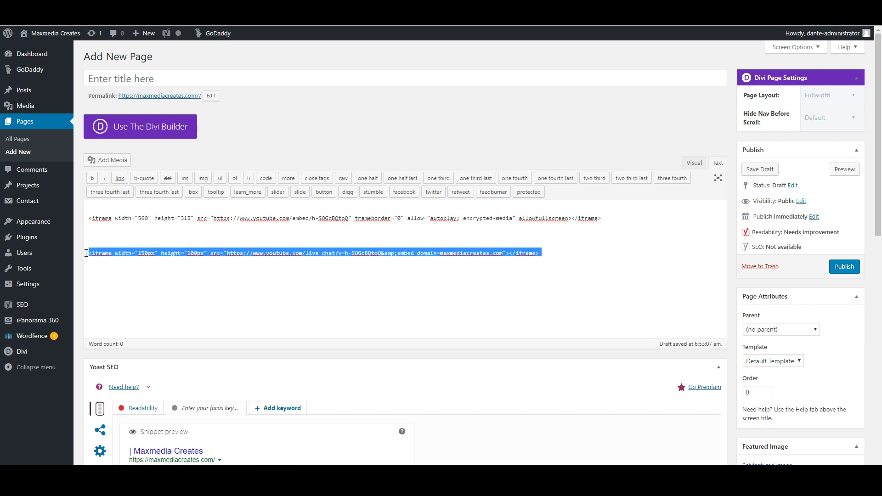
pyautogui.click(571, 258)
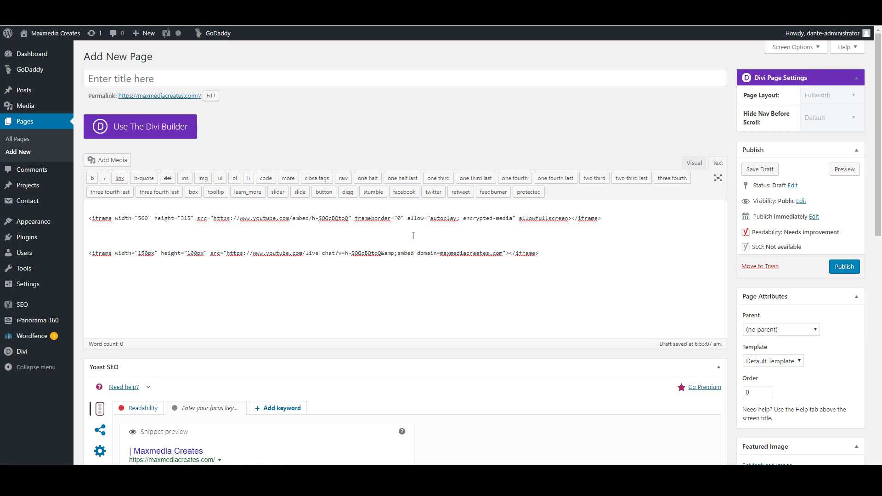
pyautogui.press('Return')
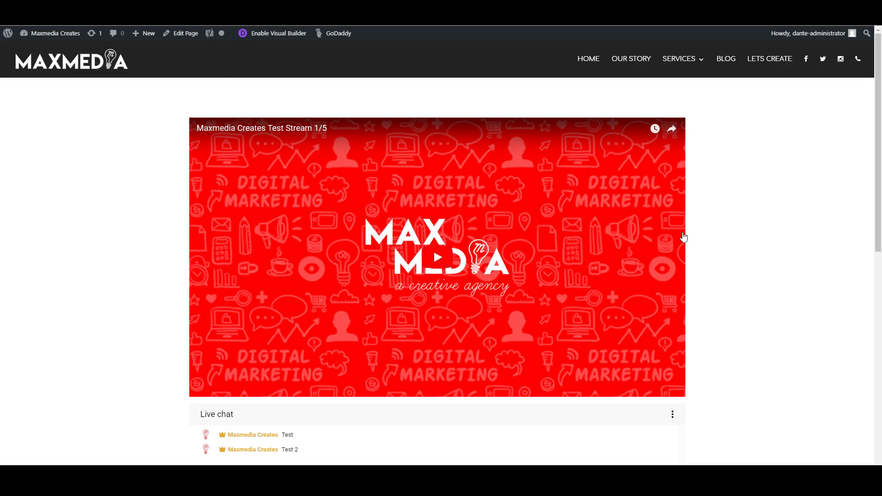
# Step: Scroll the preview page down and back up to inspect the embedded 'Maxmedia Creates Test Stream 1/5' video and its live chat with 'Test' and 'Test 2'
pyautogui.scroll(-2, 683, 236)
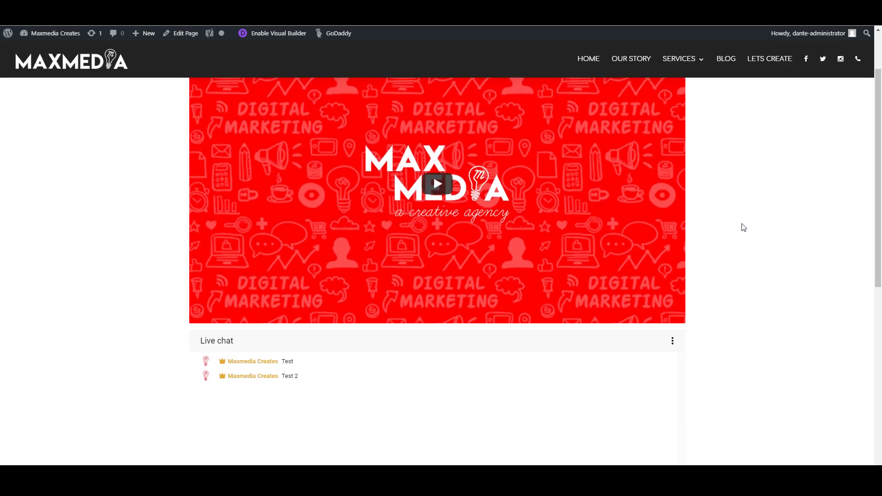
pyautogui.scroll(-5, 740, 229)
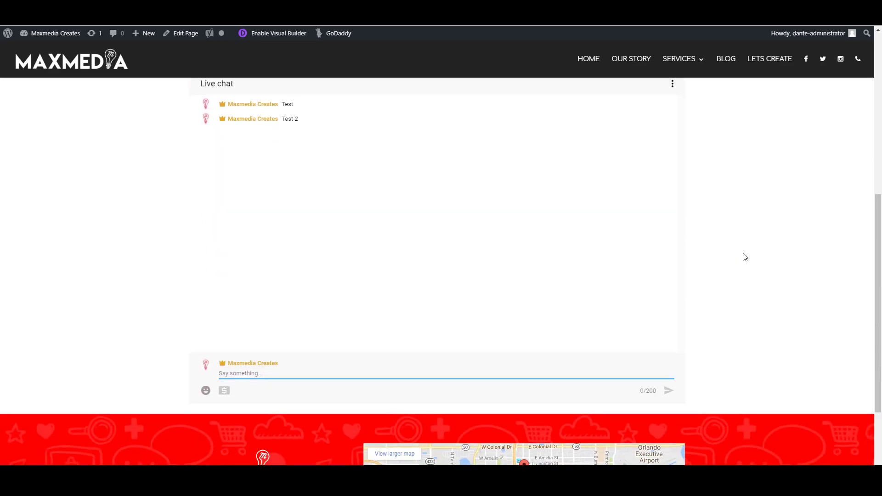
pyautogui.scroll(-2, 745, 257)
pyautogui.scroll(3, 743, 257)
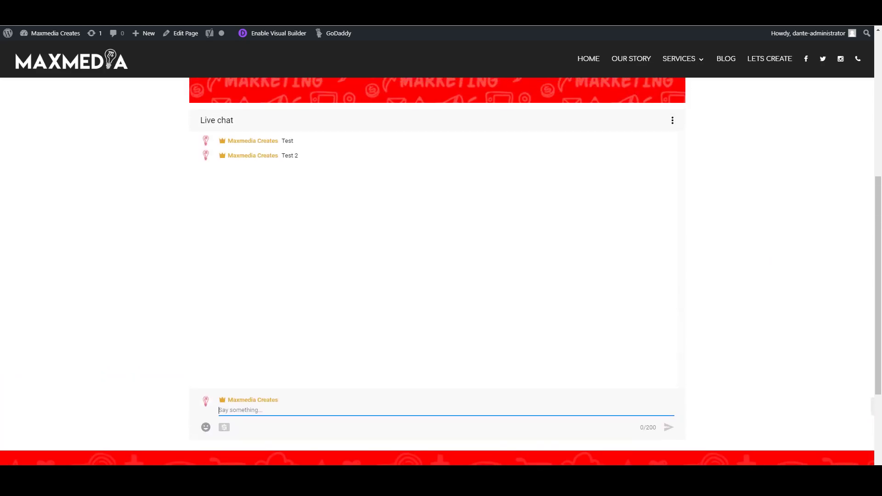
pyautogui.scroll(2, 725, 230)
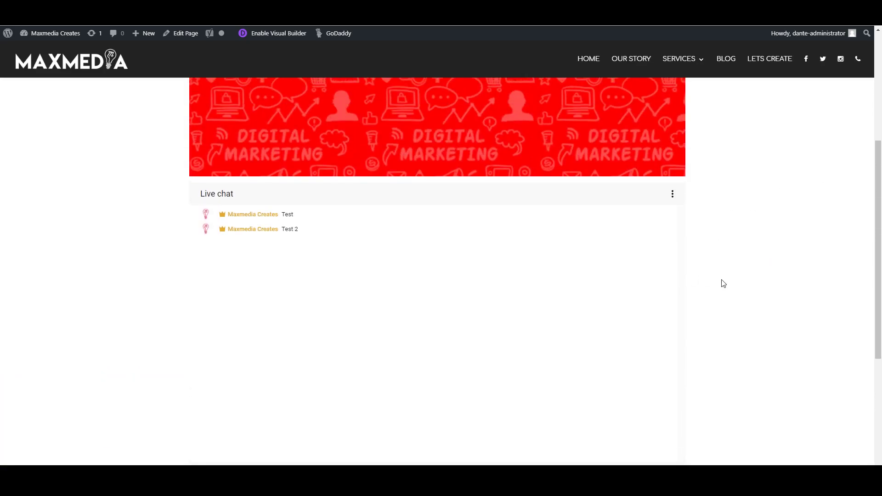
pyautogui.scroll(3, 727, 302)
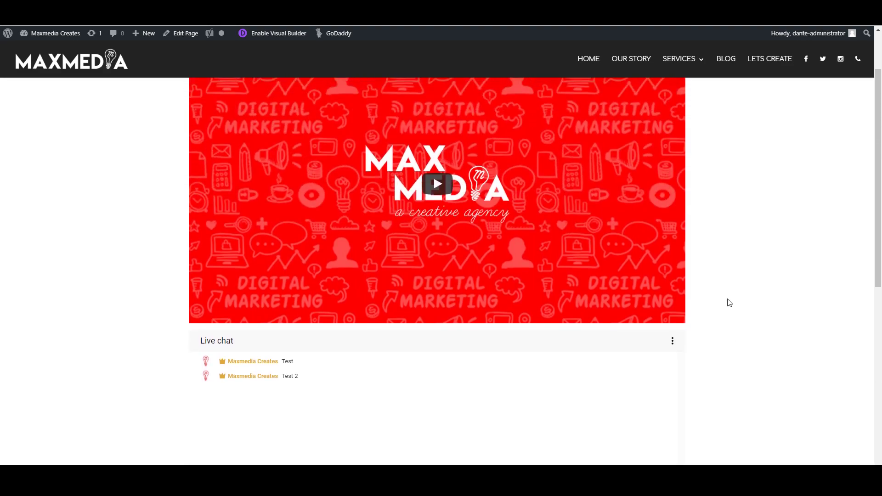
pyautogui.scroll(2, 729, 271)
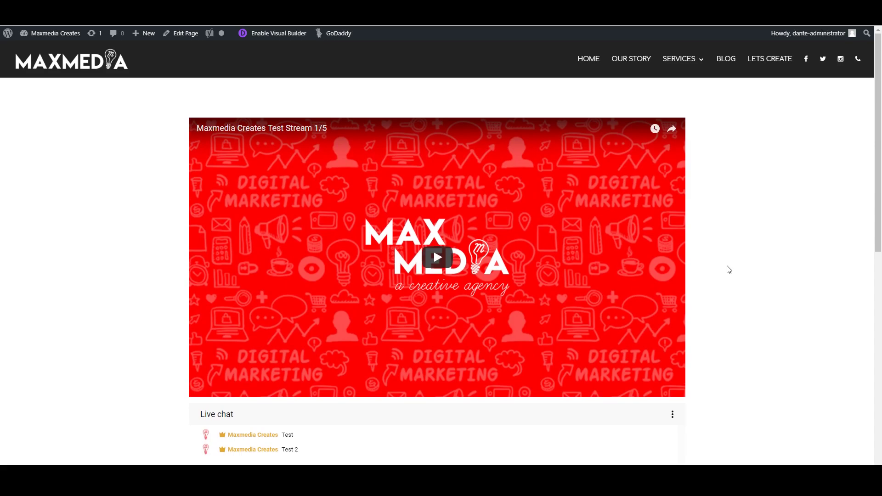